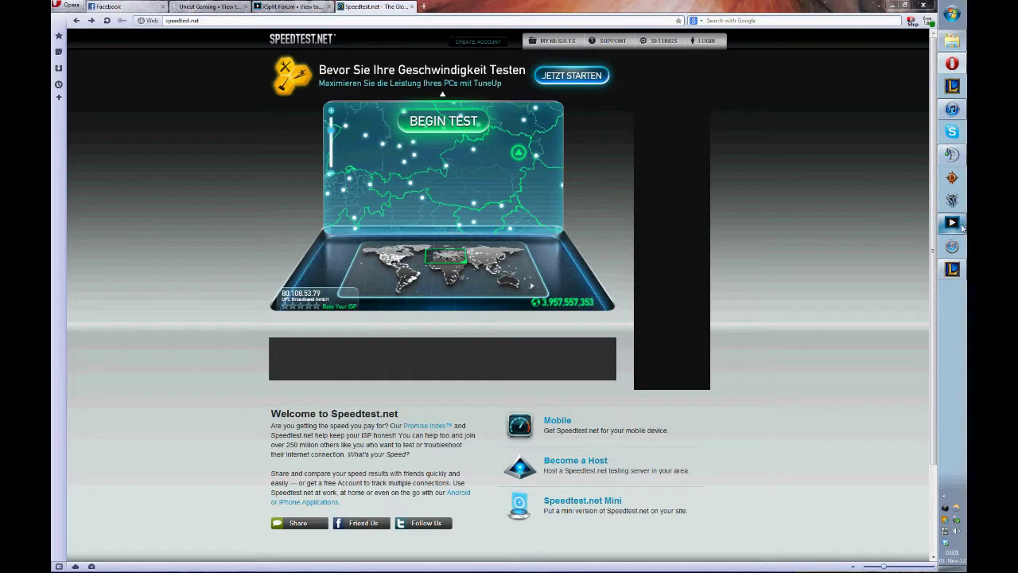
Bring XSplit Broadcaster over the Speedtest.net page, showing the empty Scene 5
{"action": "mouse_move", "coordinate": [960, 228]}
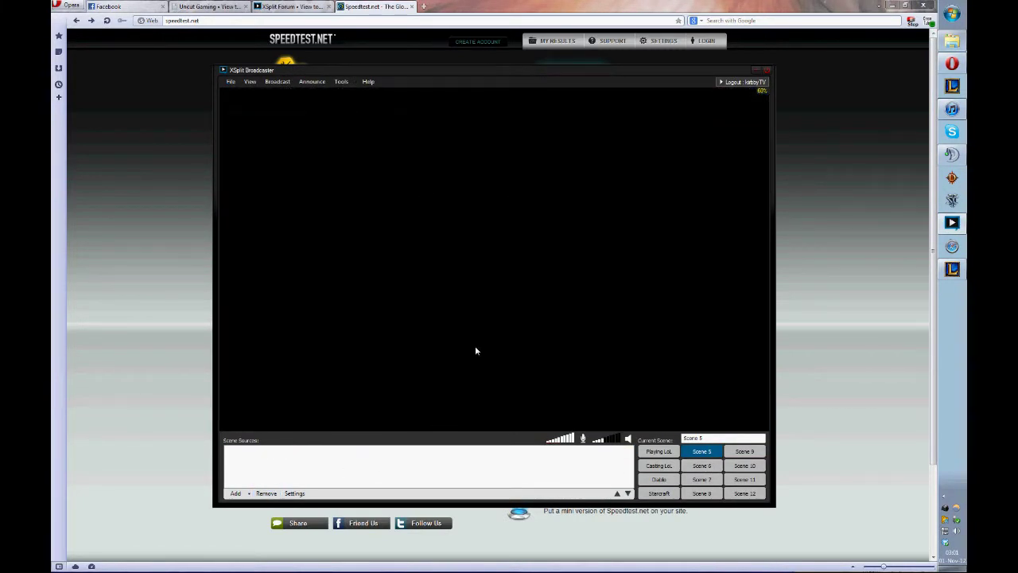
{"action": "left_click", "coordinate": [231, 82]}
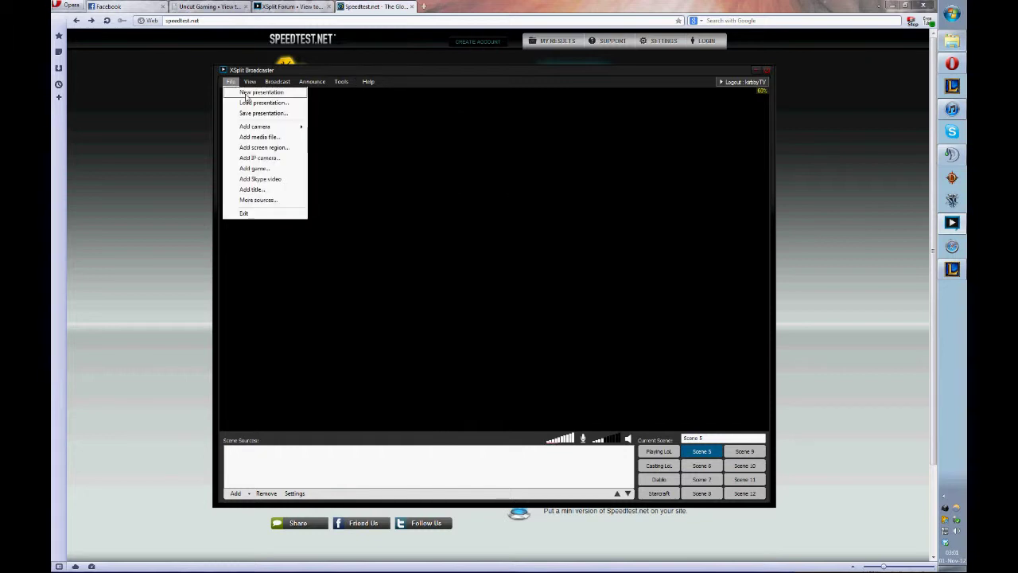
Open Tools > General settings and show the General page's microphone, audio and recording options
{"action": "mouse_move", "coordinate": [342, 82]}
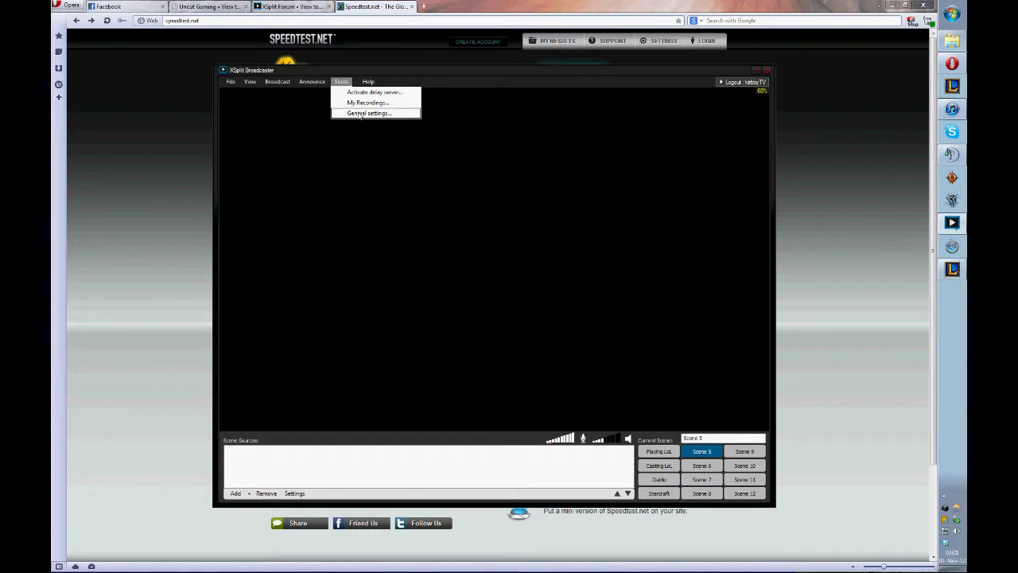
{"action": "left_click", "coordinate": [360, 114]}
{"action": "left_click", "coordinate": [419, 229]}
{"action": "left_click", "coordinate": [407, 227]}
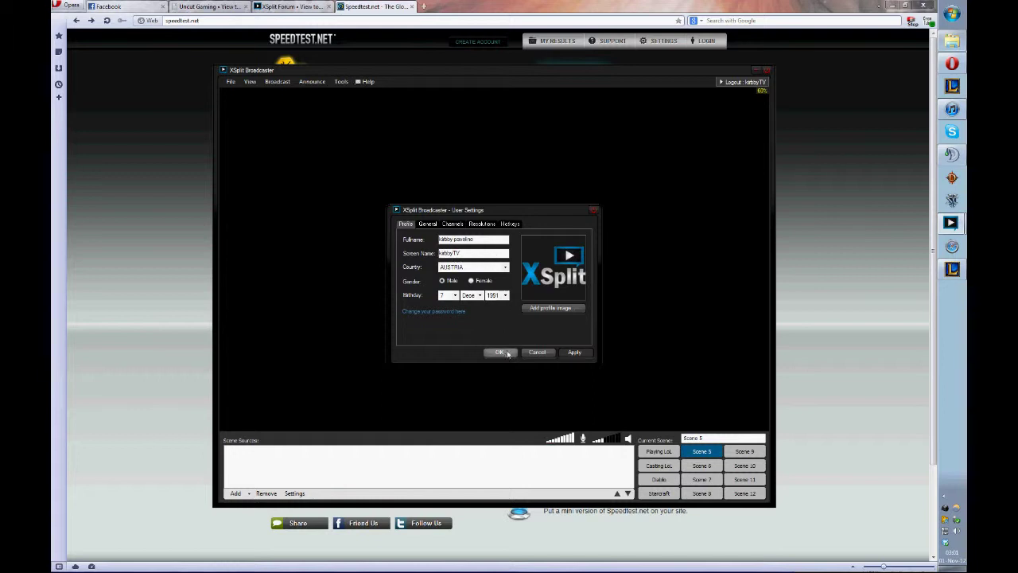
{"action": "left_click", "coordinate": [427, 225]}
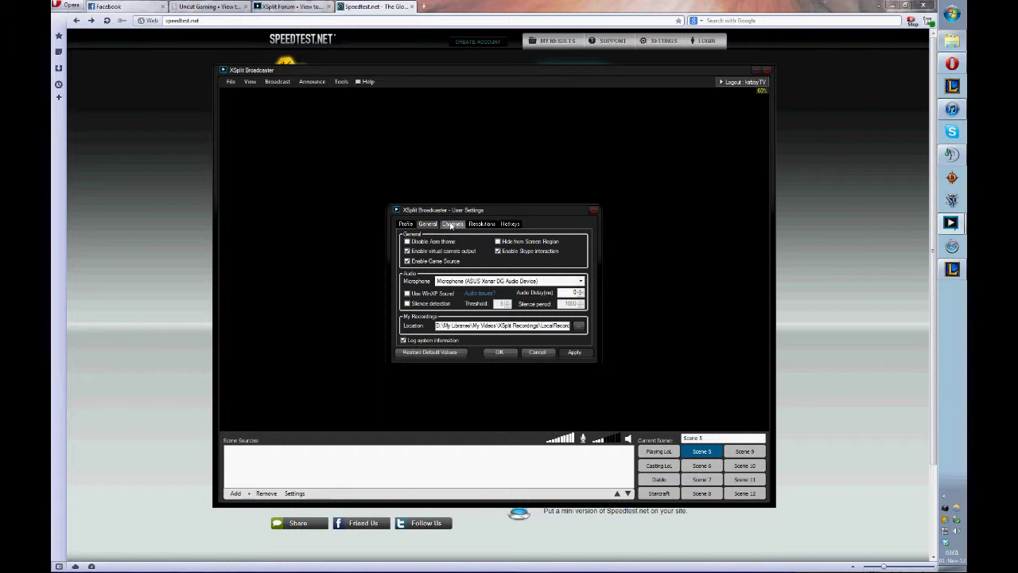
On the Channels page, open the Plugin Store through Add > More...
{"action": "left_click", "coordinate": [451, 224]}
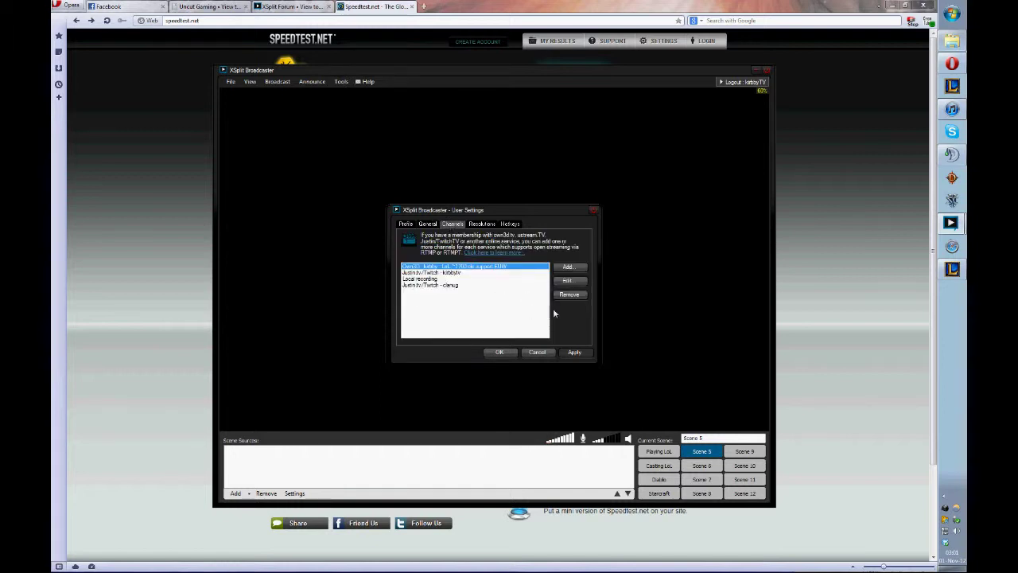
{"action": "left_click", "coordinate": [570, 268]}
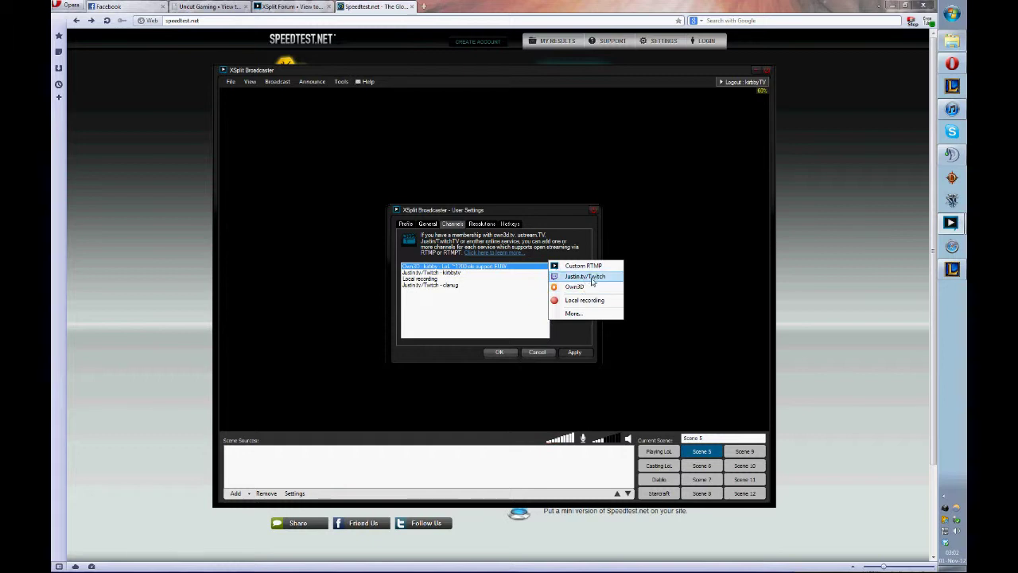
{"action": "left_click", "coordinate": [572, 314]}
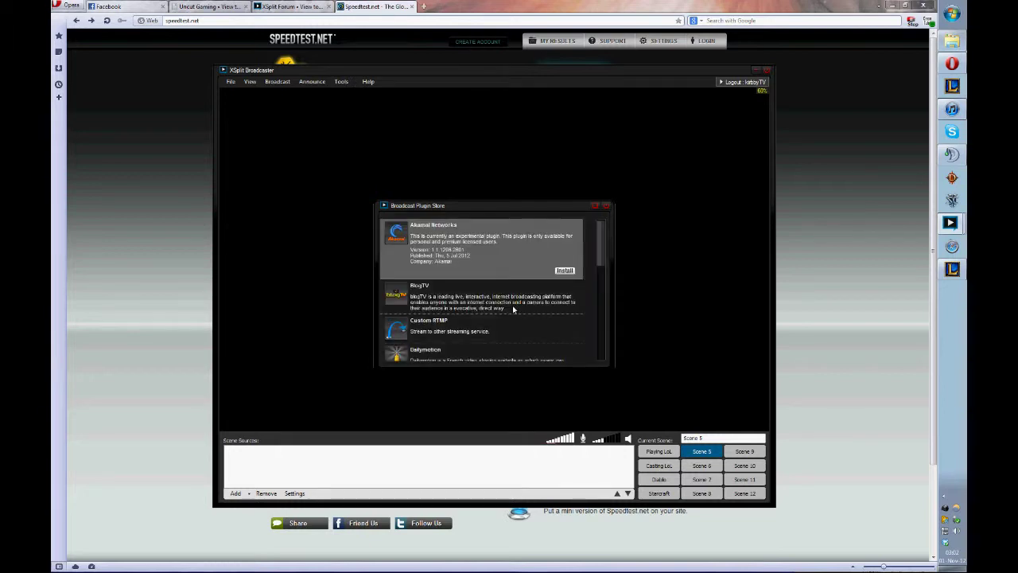
Check the Justin.tv/Twitch and own3D.tv plugin entries, close the store, and dismiss Add
{"action": "scroll", "coordinate": [513, 309], "scroll_direction": "down", "scroll_amount": 5}
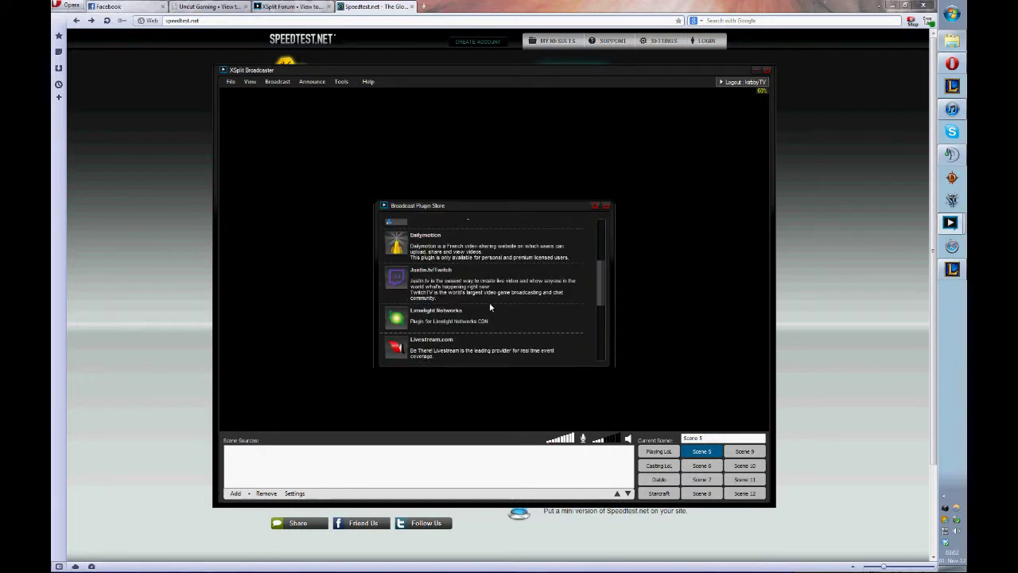
{"action": "left_click", "coordinate": [488, 295]}
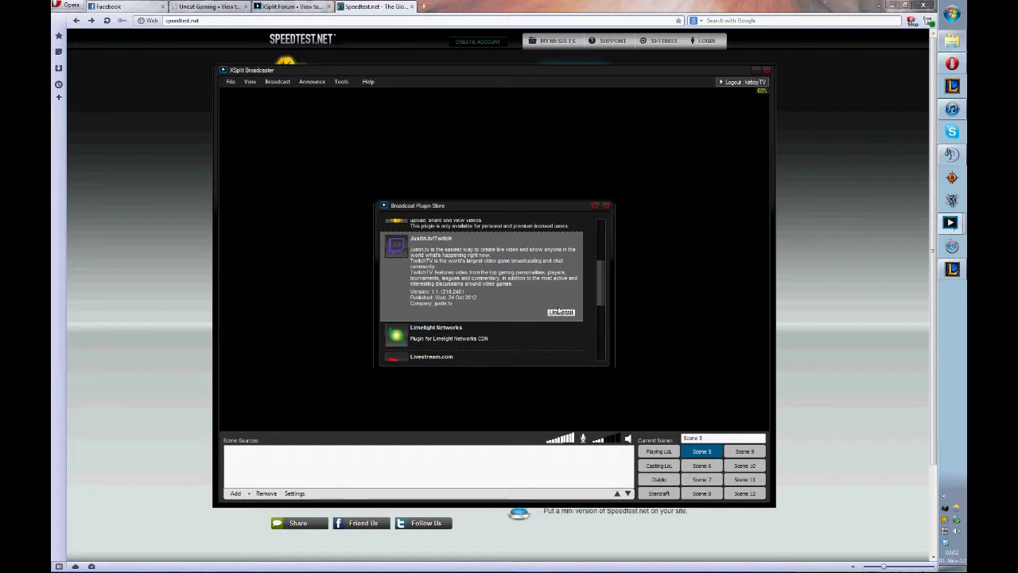
{"action": "scroll", "coordinate": [482, 313], "scroll_direction": "down", "scroll_amount": 2}
{"action": "scroll", "coordinate": [482, 313], "scroll_direction": "down", "scroll_amount": 2}
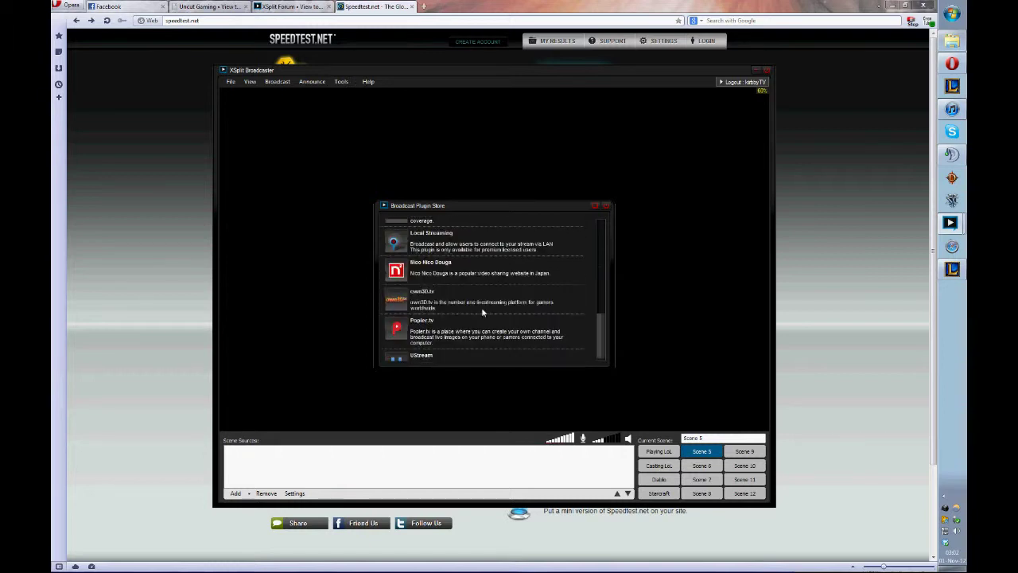
{"action": "left_click", "coordinate": [458, 300]}
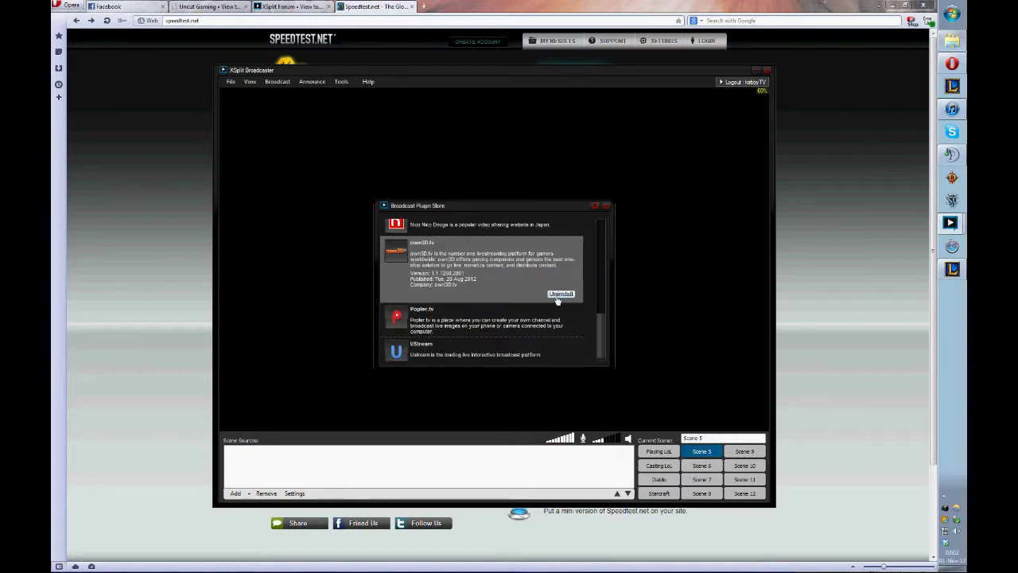
{"action": "scroll", "coordinate": [514, 293], "scroll_direction": "up", "scroll_amount": 1}
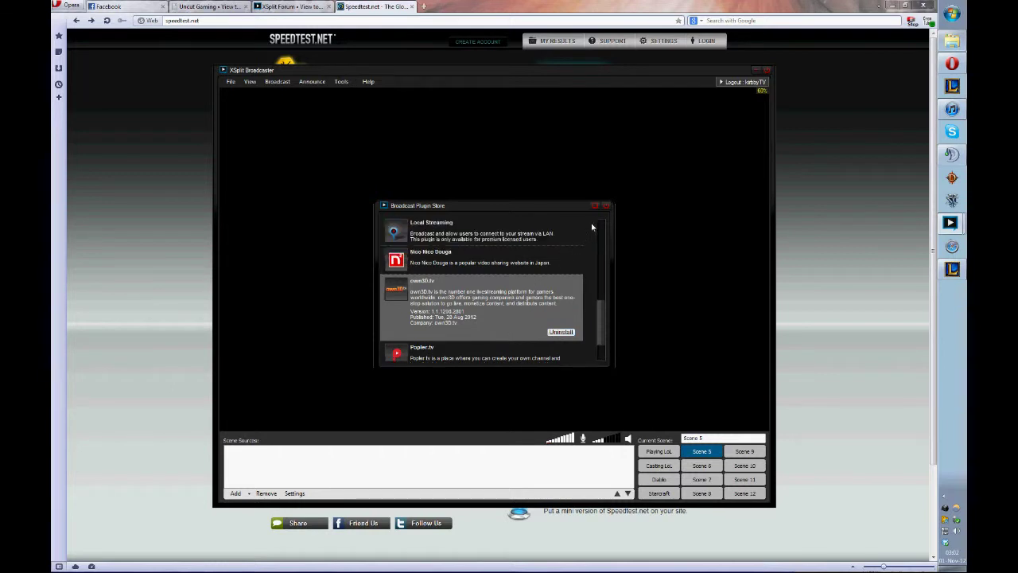
{"action": "left_click", "coordinate": [607, 205]}
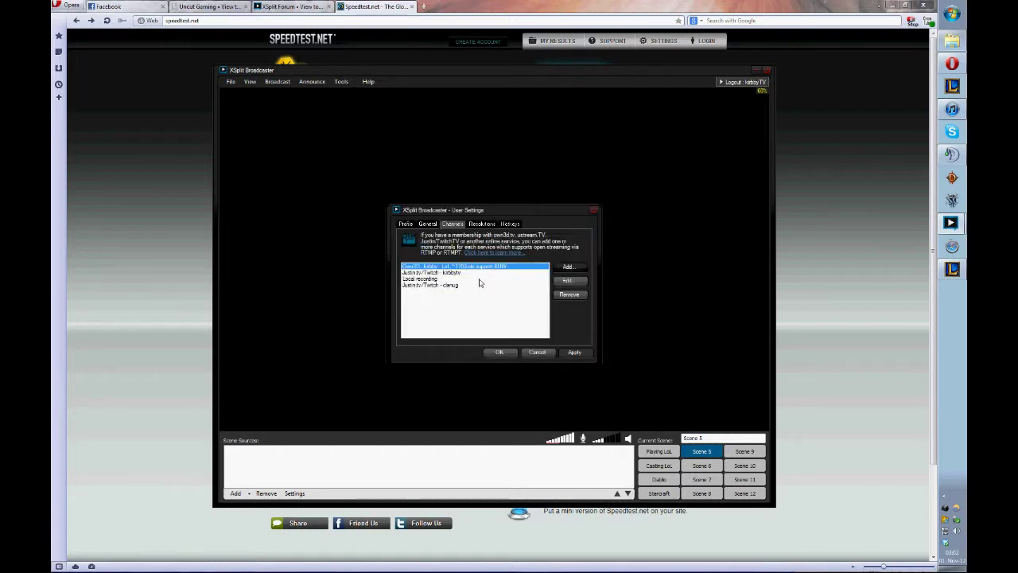
{"action": "left_click", "coordinate": [578, 267]}
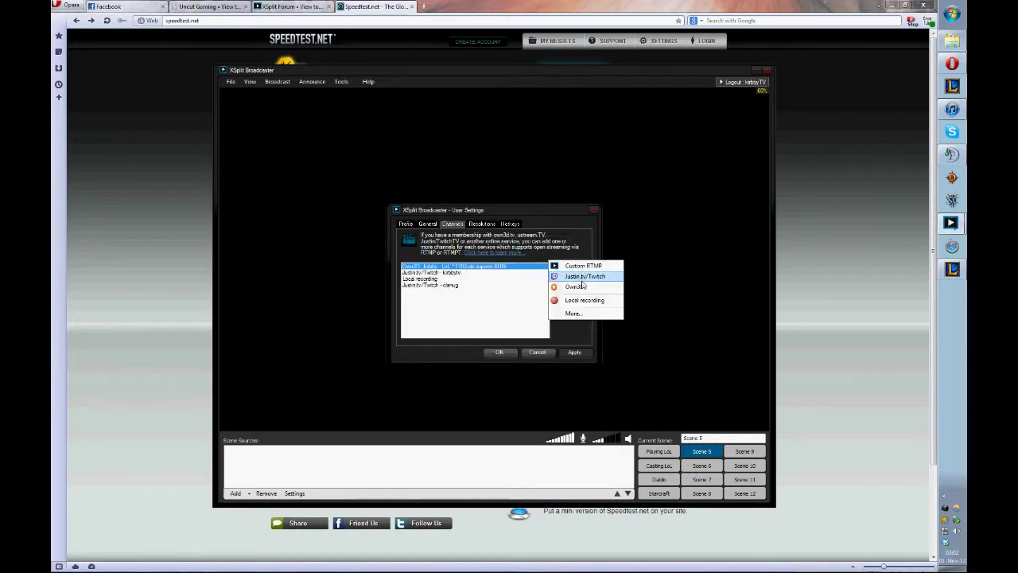
{"action": "left_click", "coordinate": [518, 333]}
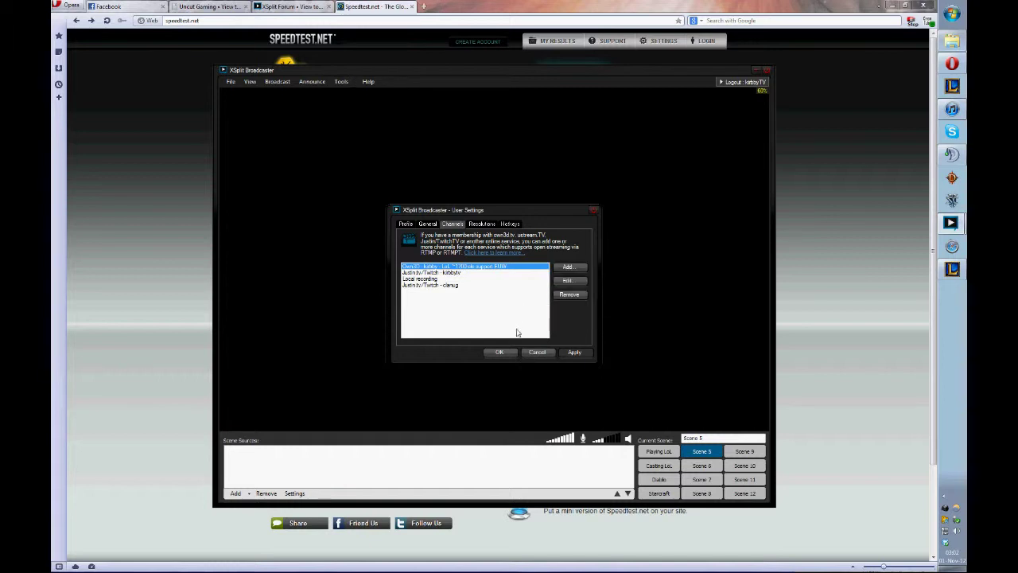
In the own3D.tv channel properties, keep the account's channel and the Europe ingest server
{"action": "left_click", "coordinate": [567, 280]}
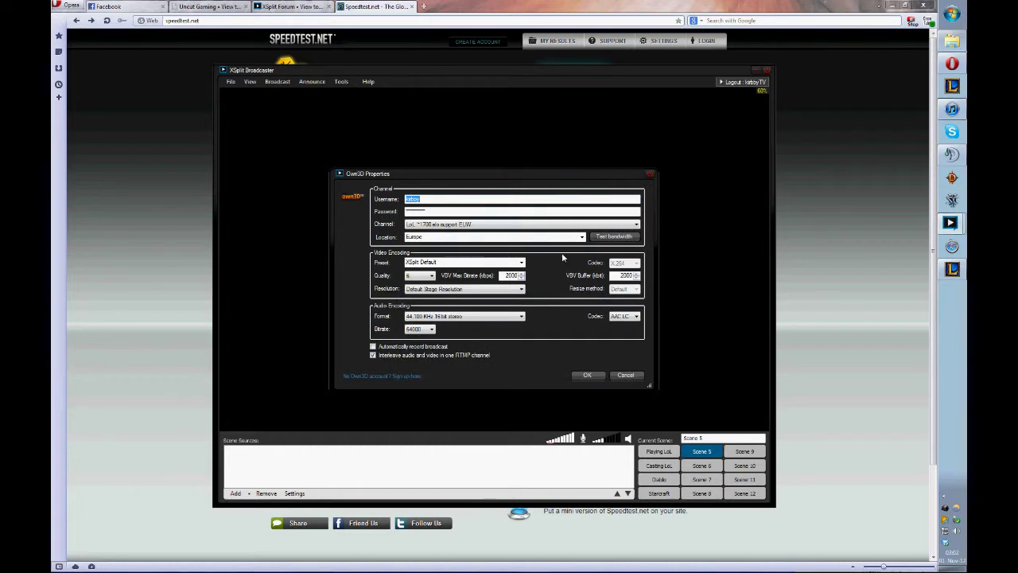
{"action": "left_click", "coordinate": [482, 226]}
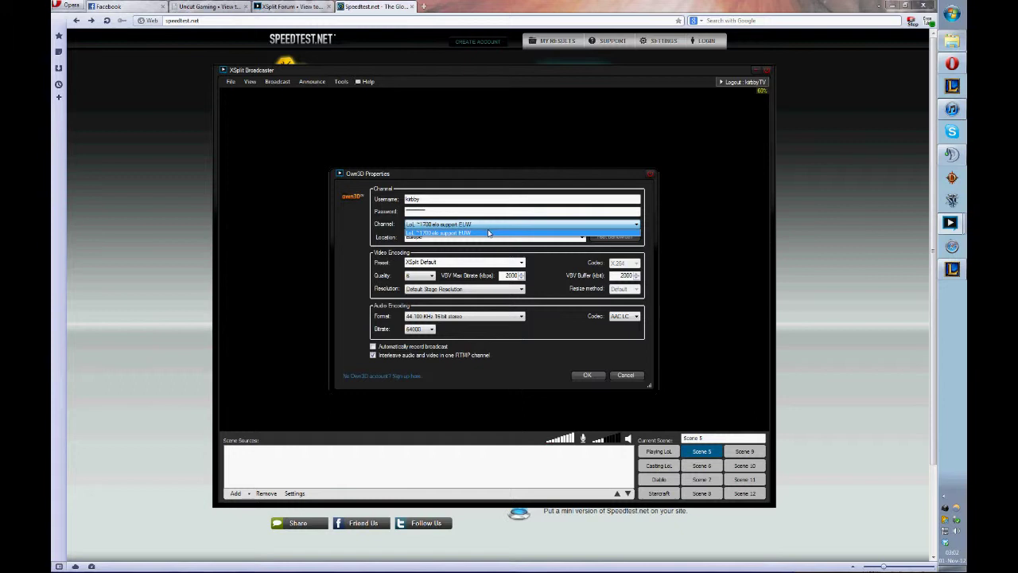
{"action": "left_click", "coordinate": [490, 233]}
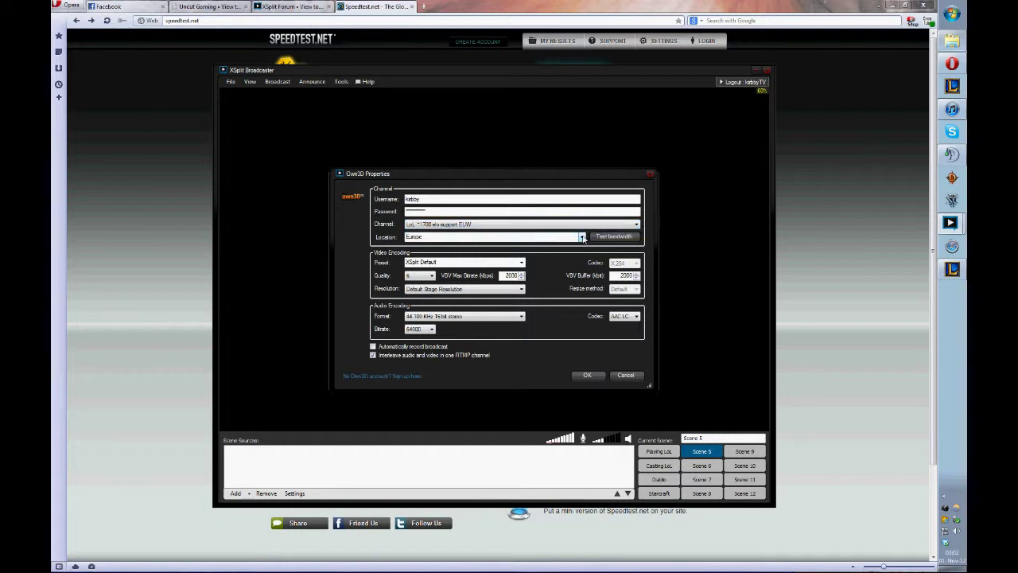
{"action": "left_click", "coordinate": [583, 237]}
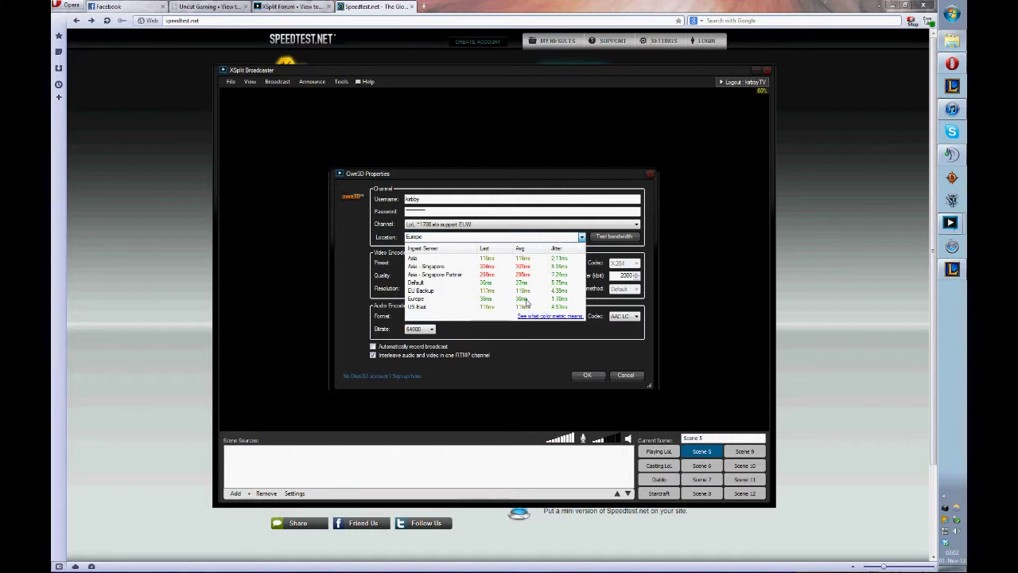
{"action": "left_click", "coordinate": [584, 238]}
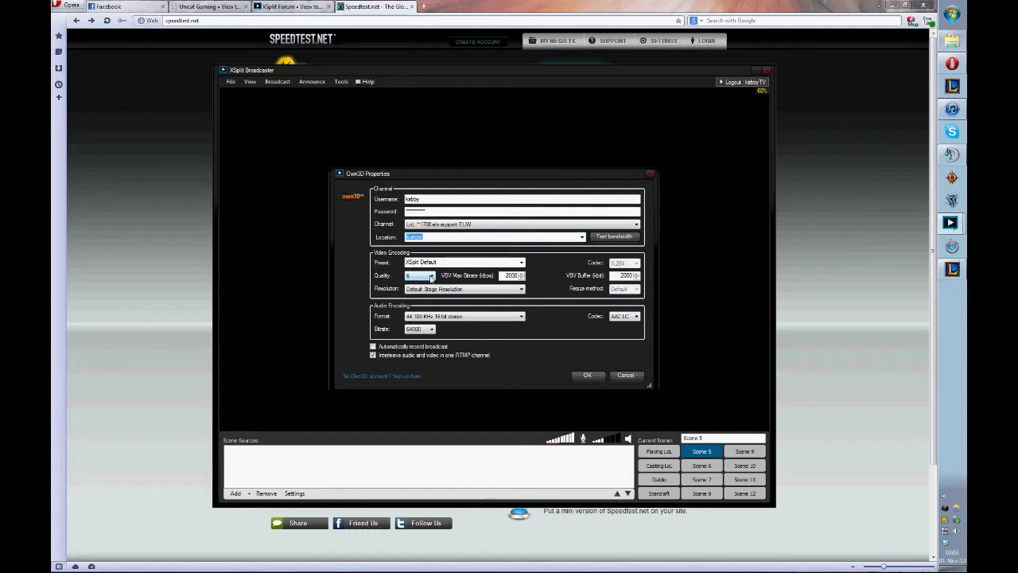
{"action": "left_click", "coordinate": [521, 263]}
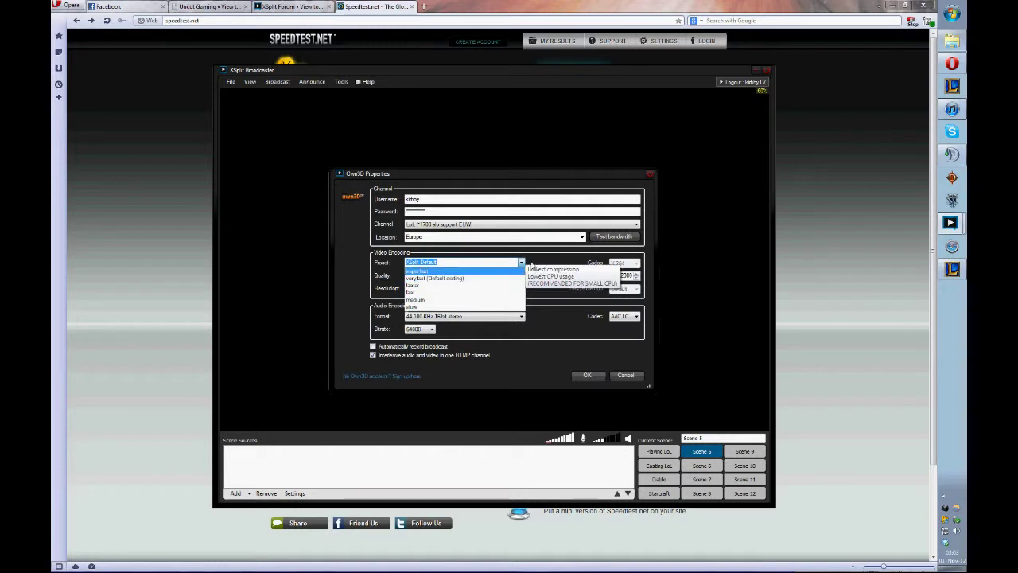
{"action": "left_click", "coordinate": [522, 264]}
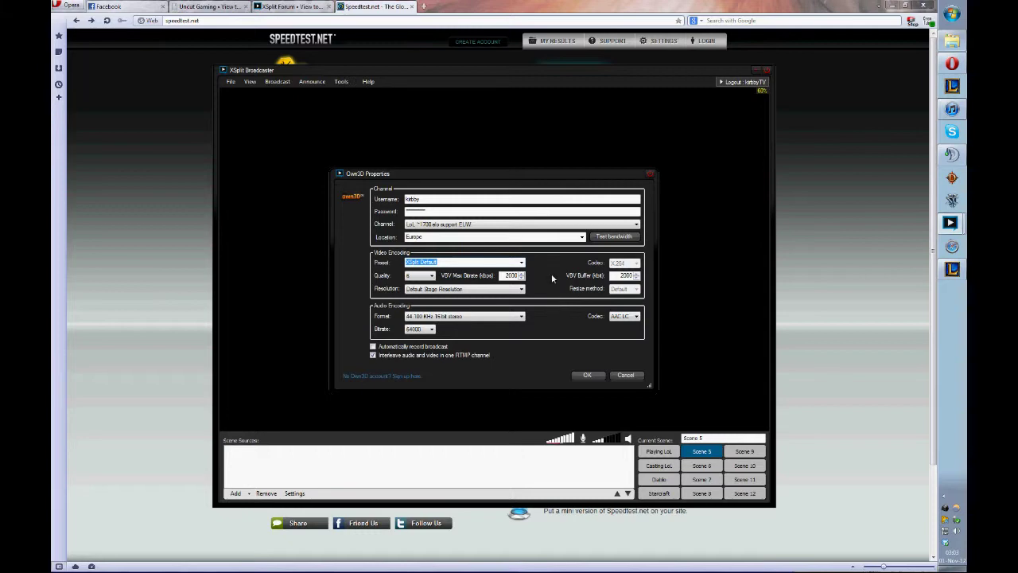
{"action": "left_click", "coordinate": [468, 56]}
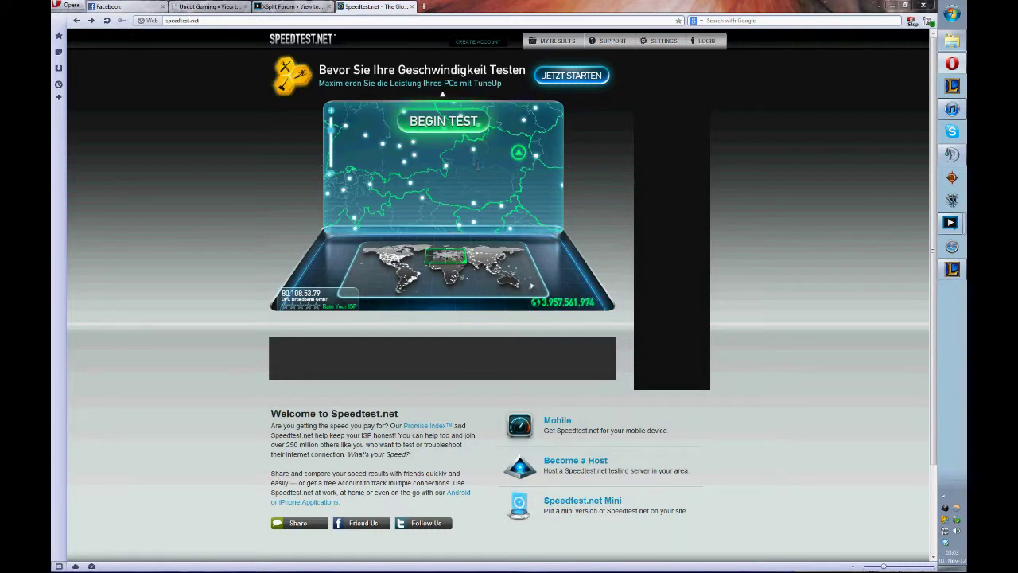
Run a Speedtest.net test: 6 ms ping, 32.02 Mbps download, 0.90 Mbps upload
{"action": "left_click", "coordinate": [444, 121]}
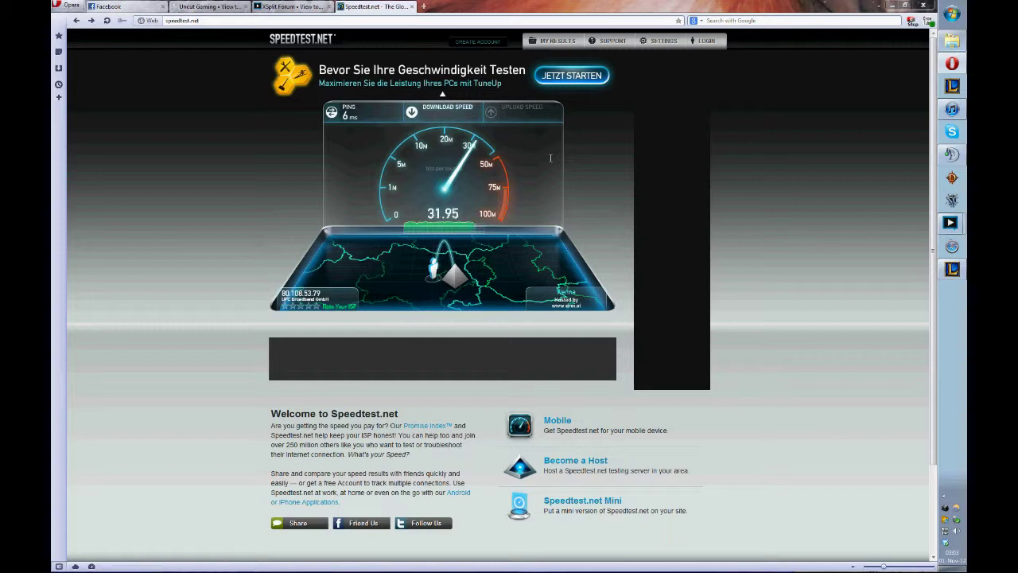
{"action": "mouse_move", "coordinate": [951, 223]}
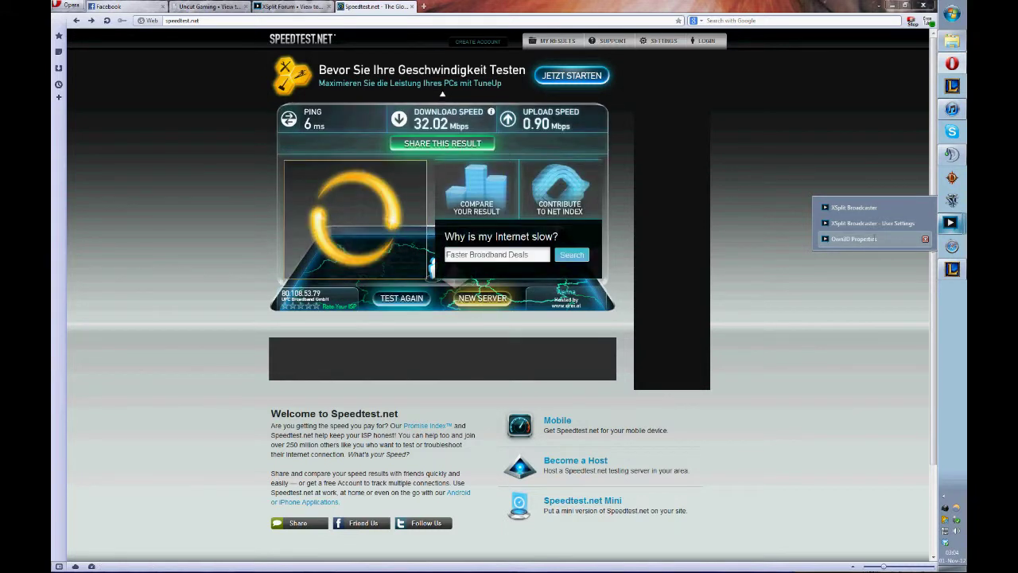
Keep AAC LC audio and 2000 kbps VBV bitrate in the Own3D properties, and confirm with OK
{"action": "left_click", "coordinate": [855, 239]}
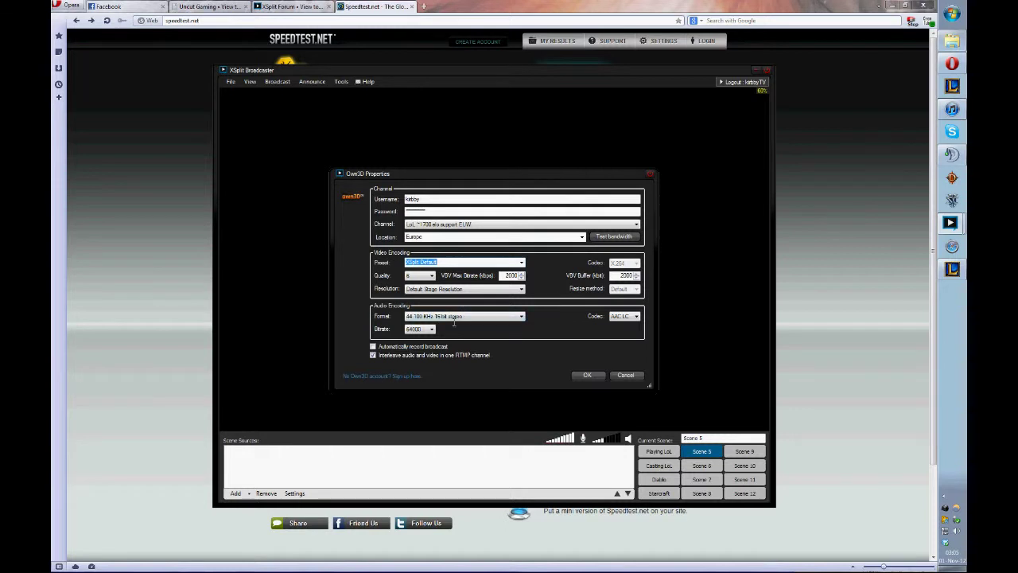
{"action": "left_click", "coordinate": [628, 316]}
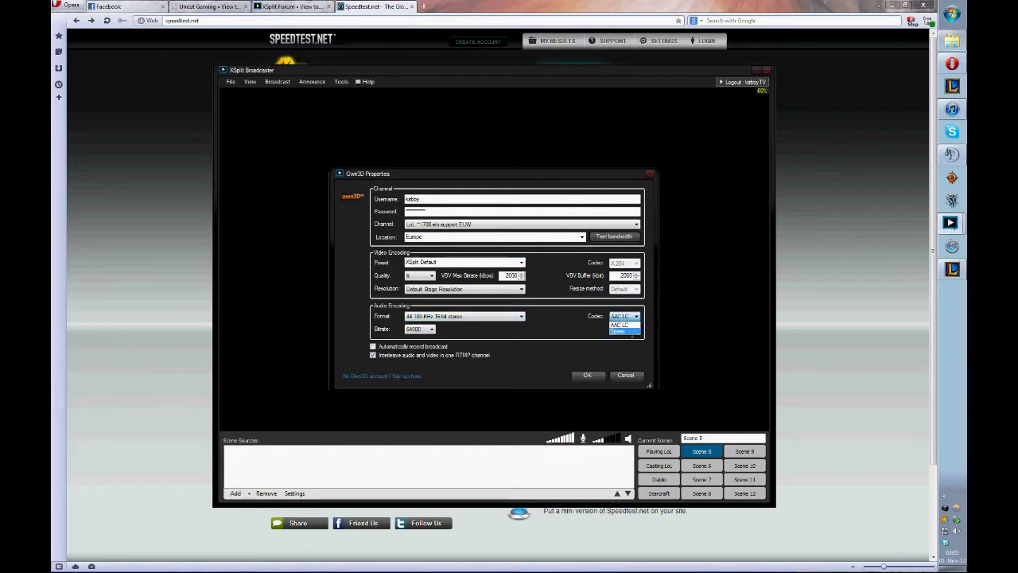
{"action": "left_click", "coordinate": [628, 326]}
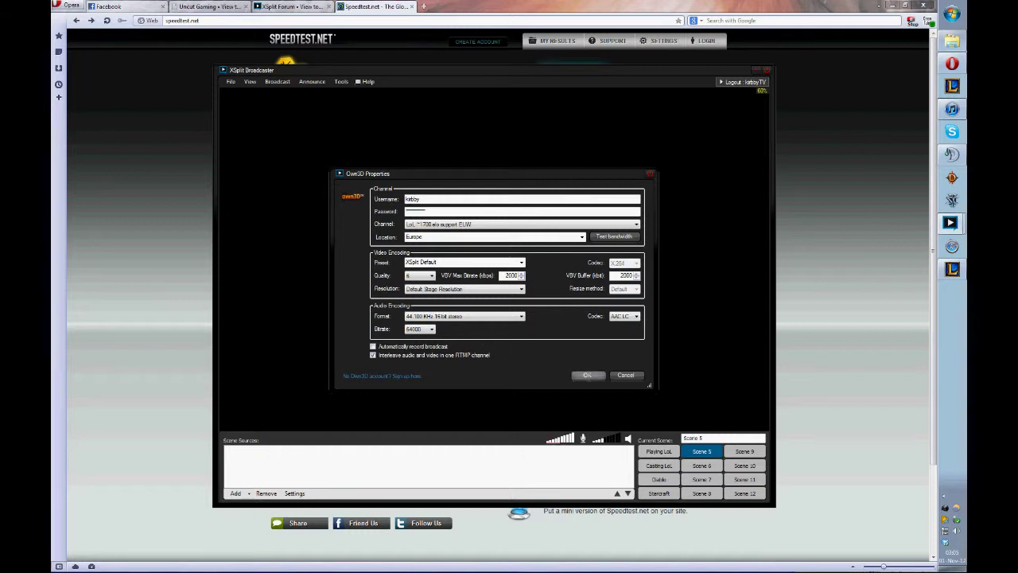
{"action": "left_click", "coordinate": [587, 374]}
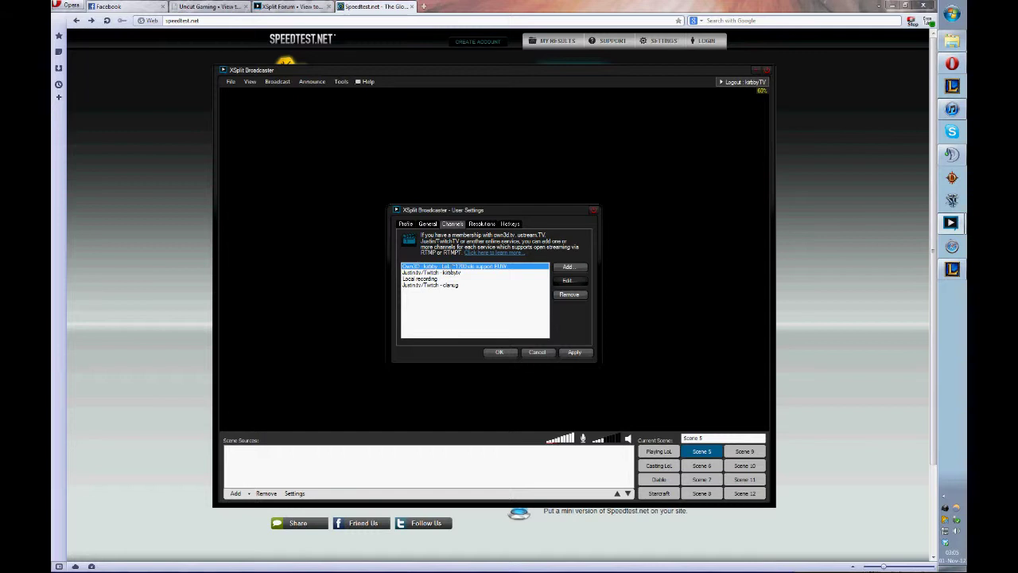
Edit the Justin.tv/Twitch channel, choose the account's channel, keep EU: Frankfurt, Germany, and confirm
{"action": "left_click", "coordinate": [475, 273]}
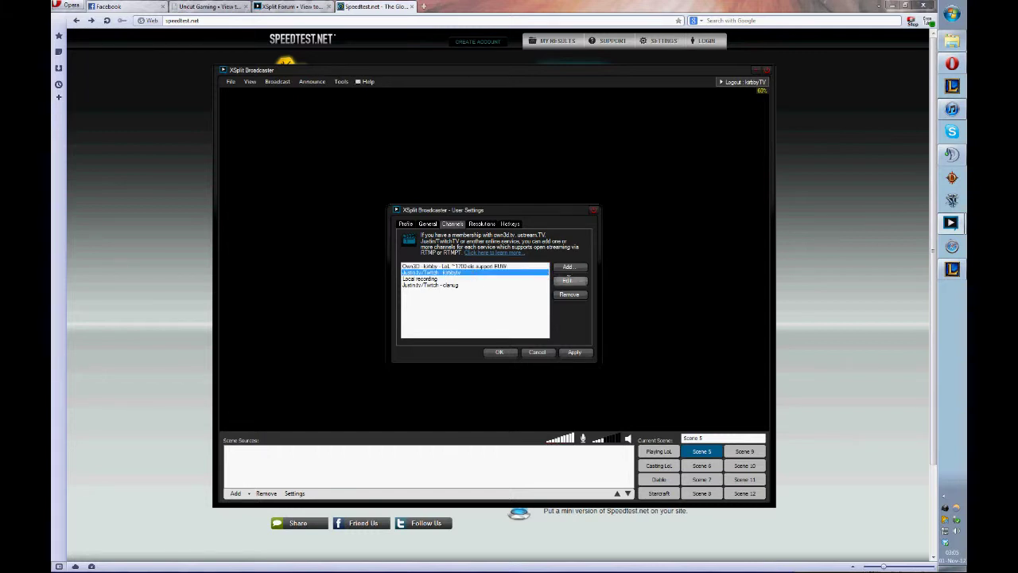
{"action": "left_click", "coordinate": [567, 279]}
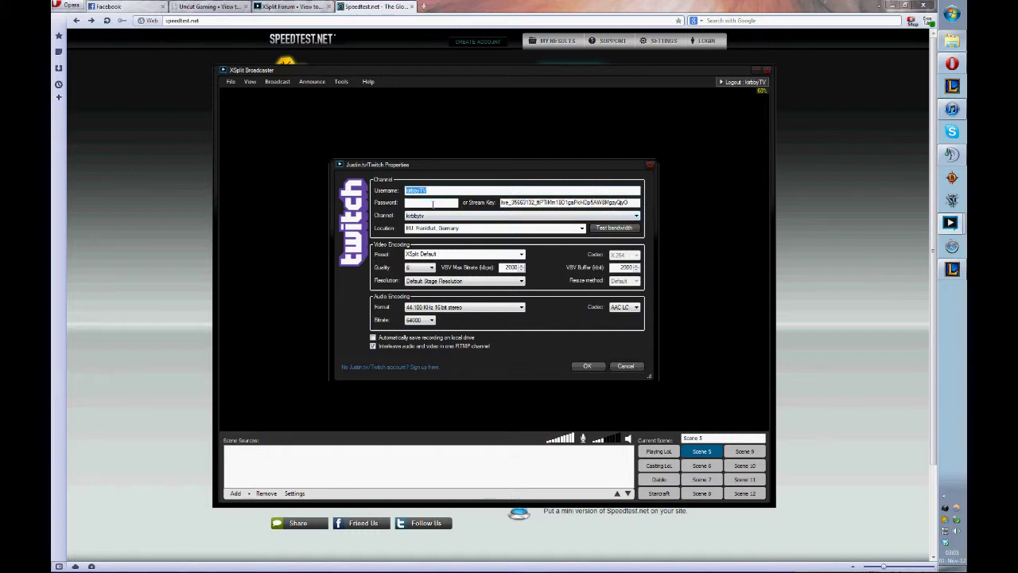
{"action": "left_click", "coordinate": [524, 215]}
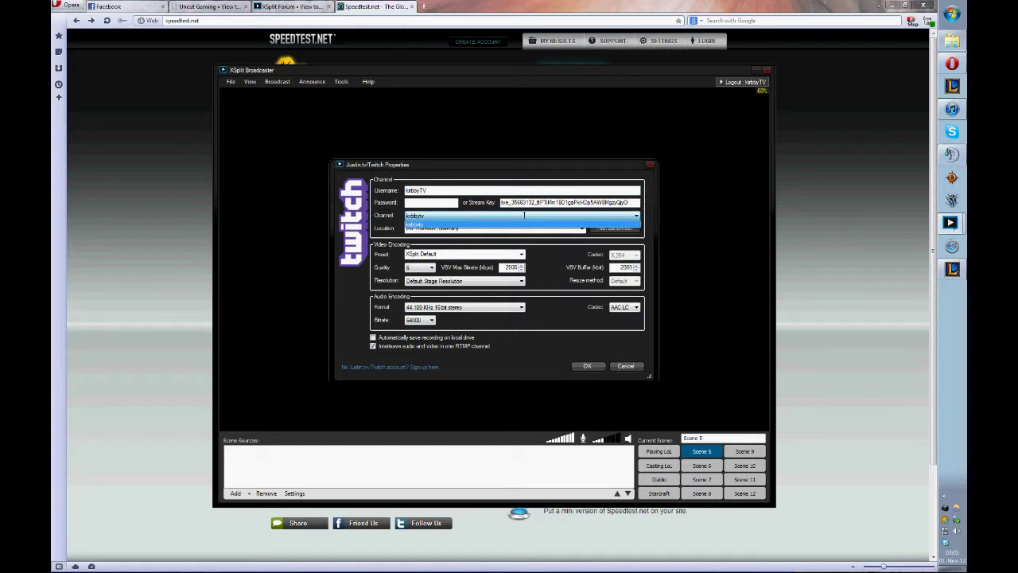
{"action": "left_click", "coordinate": [529, 223]}
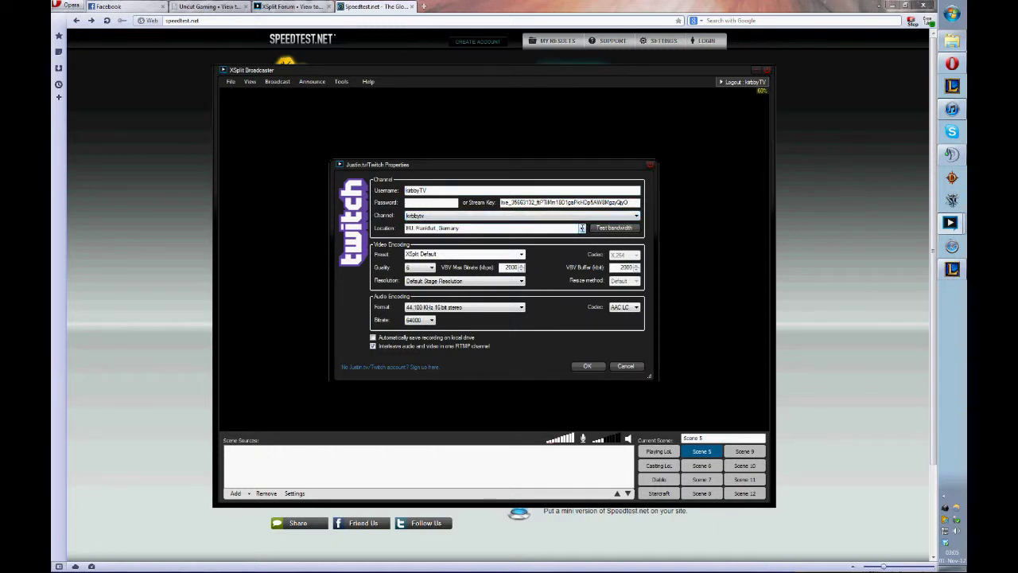
{"action": "left_click", "coordinate": [581, 229]}
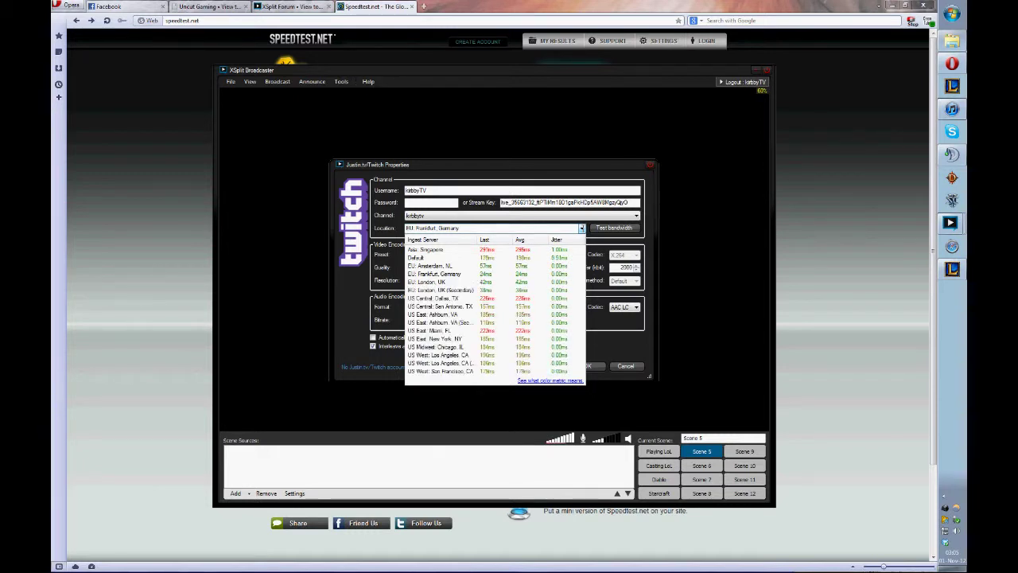
{"action": "left_click", "coordinate": [518, 274]}
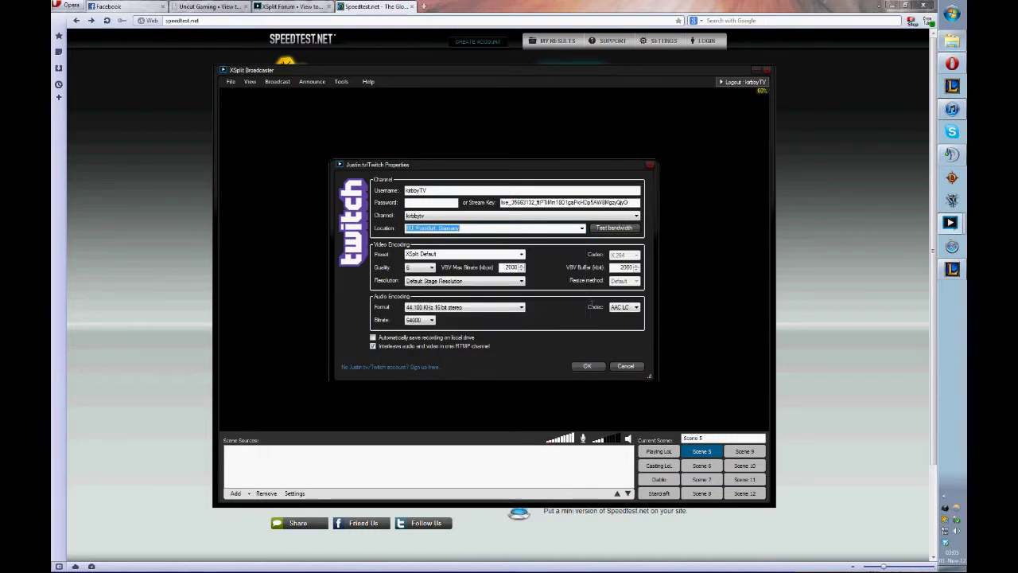
{"action": "left_click", "coordinate": [587, 366]}
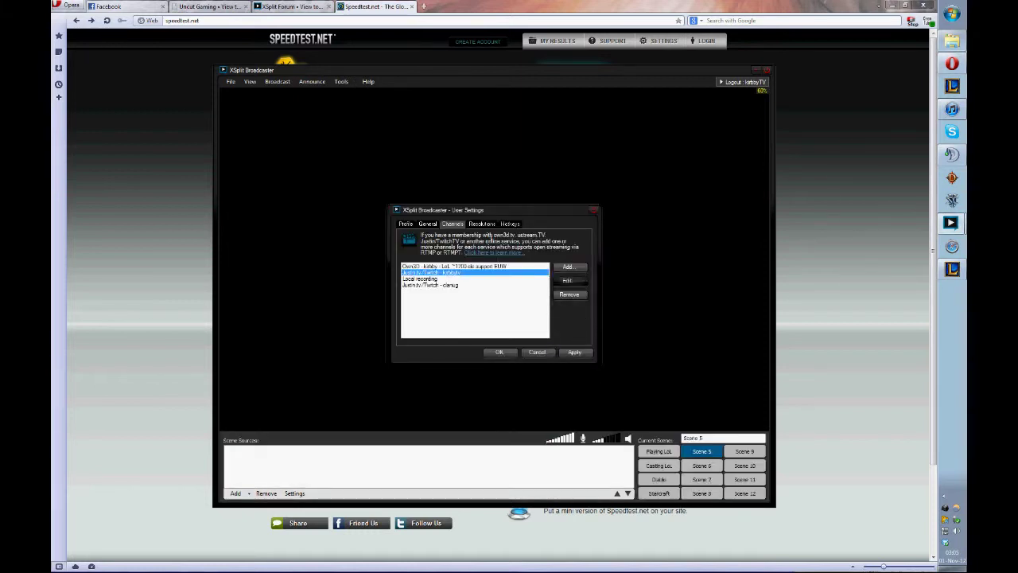
Tick 1280 x 720 - HDTV (video) (16:9) in the Resolutions list, then close User Settings
{"action": "left_click", "coordinate": [490, 225]}
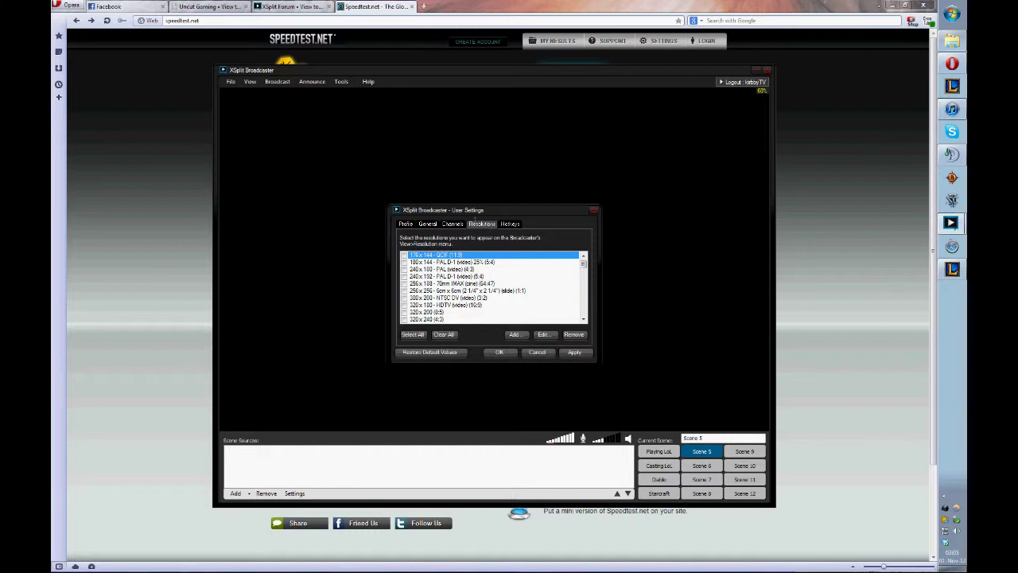
{"action": "scroll", "coordinate": [469, 297], "scroll_direction": "down", "scroll_amount": 15}
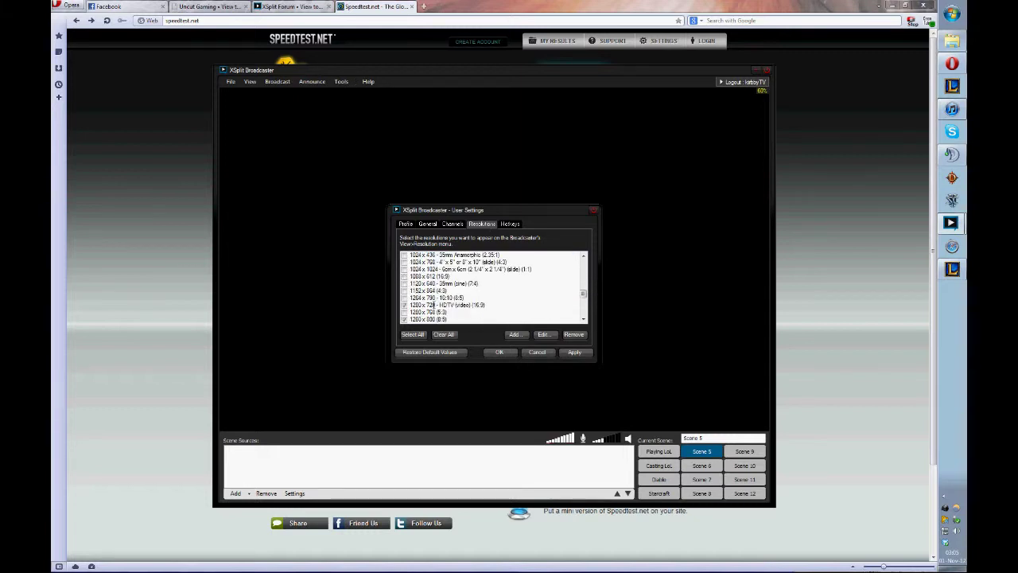
{"action": "scroll", "coordinate": [446, 305], "scroll_direction": "down", "scroll_amount": 1}
{"action": "scroll", "coordinate": [459, 305], "scroll_direction": "up", "scroll_amount": 3}
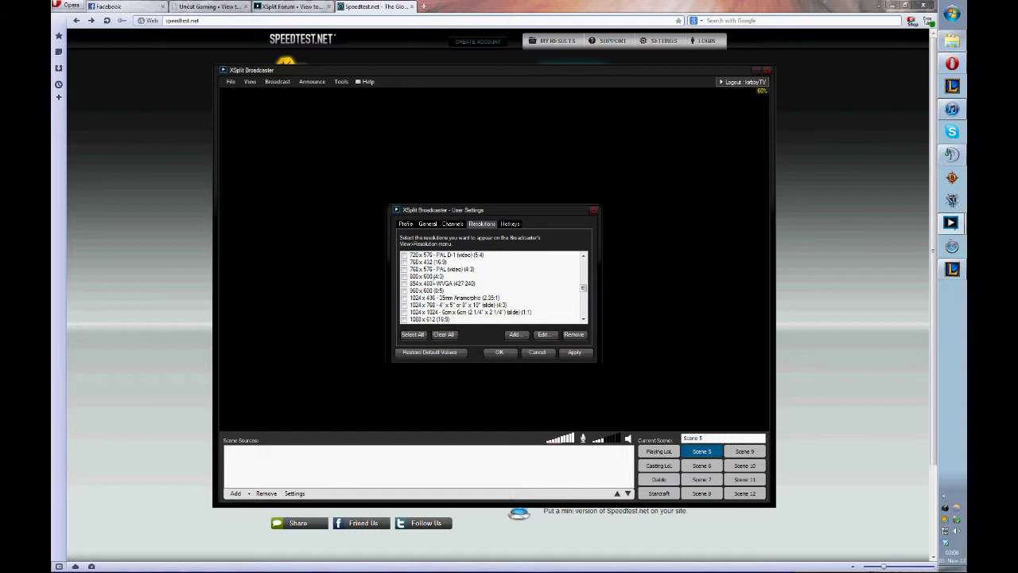
{"action": "scroll", "coordinate": [452, 280], "scroll_direction": "down", "scroll_amount": 5}
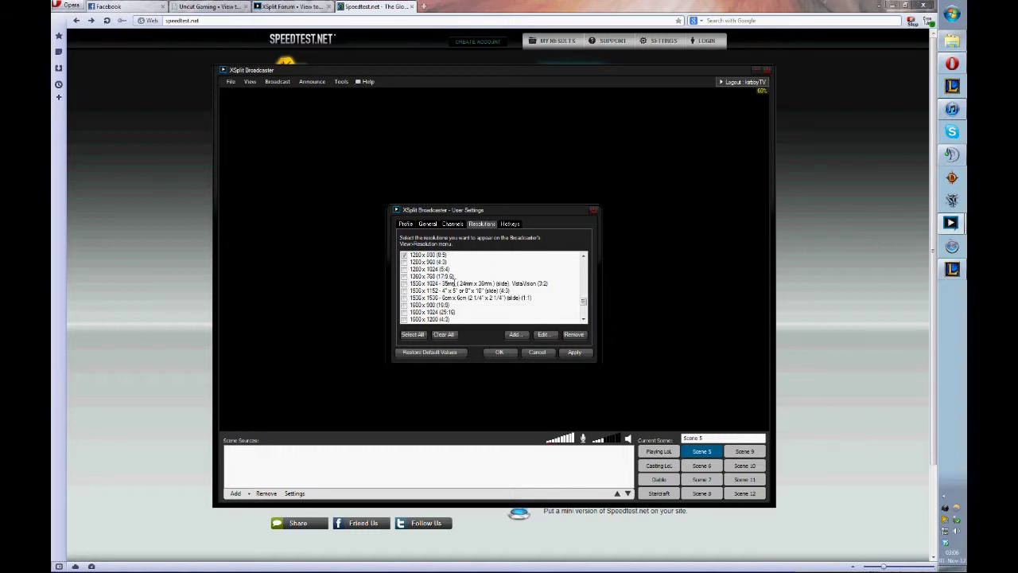
{"action": "scroll", "coordinate": [459, 285], "scroll_direction": "up", "scroll_amount": 1}
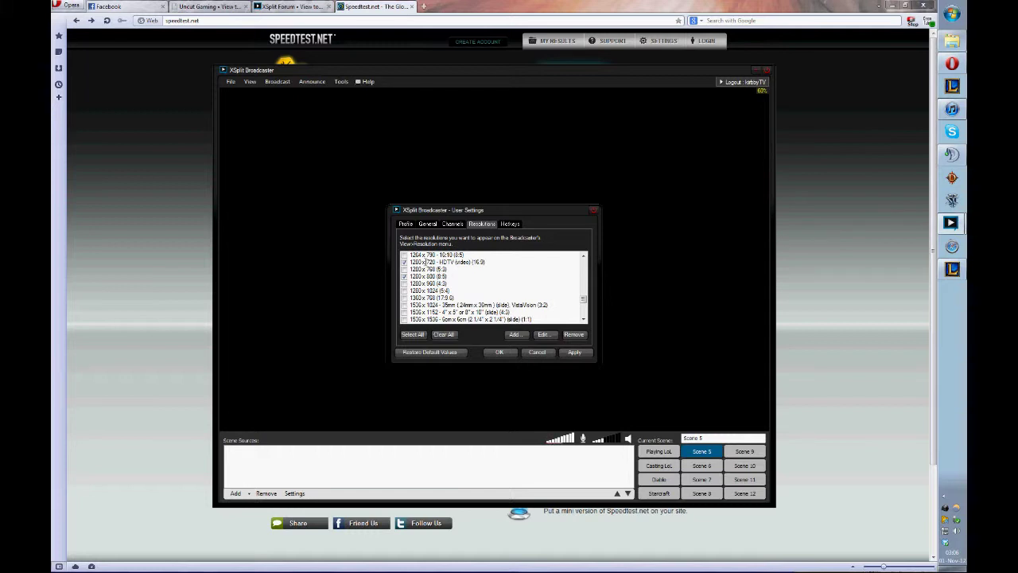
{"action": "left_click", "coordinate": [428, 262]}
{"action": "left_click", "coordinate": [404, 261]}
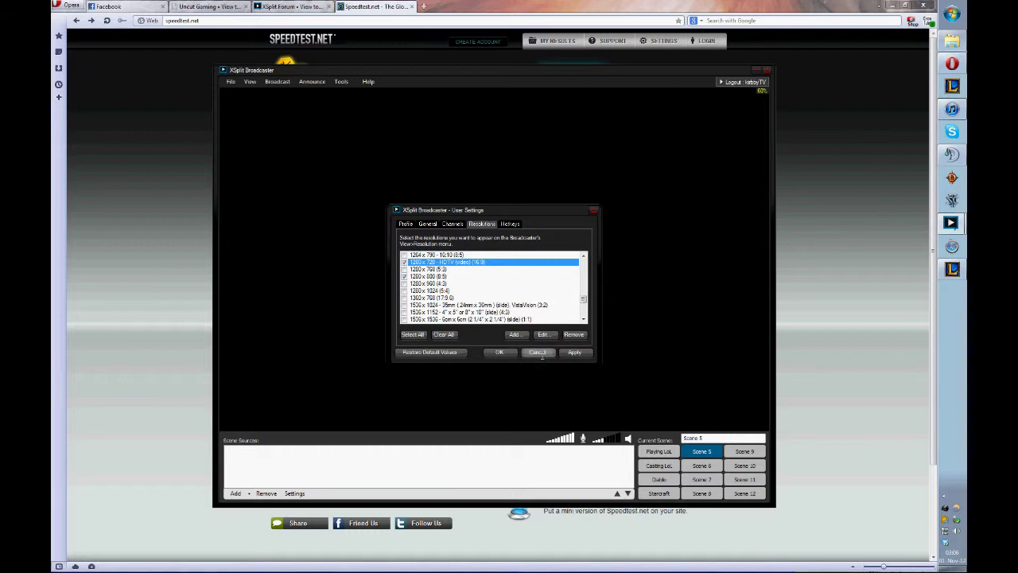
{"action": "left_click", "coordinate": [539, 352]}
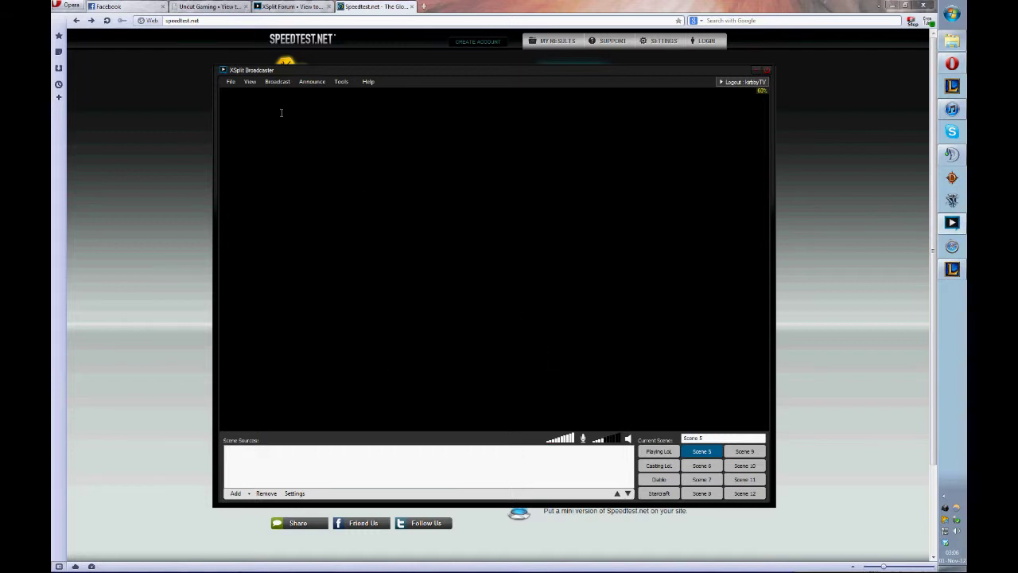
Try a 70% scale under View > Scale viewport, then revisit the View menu
{"action": "left_click", "coordinate": [250, 81]}
{"action": "mouse_move", "coordinate": [293, 103]}
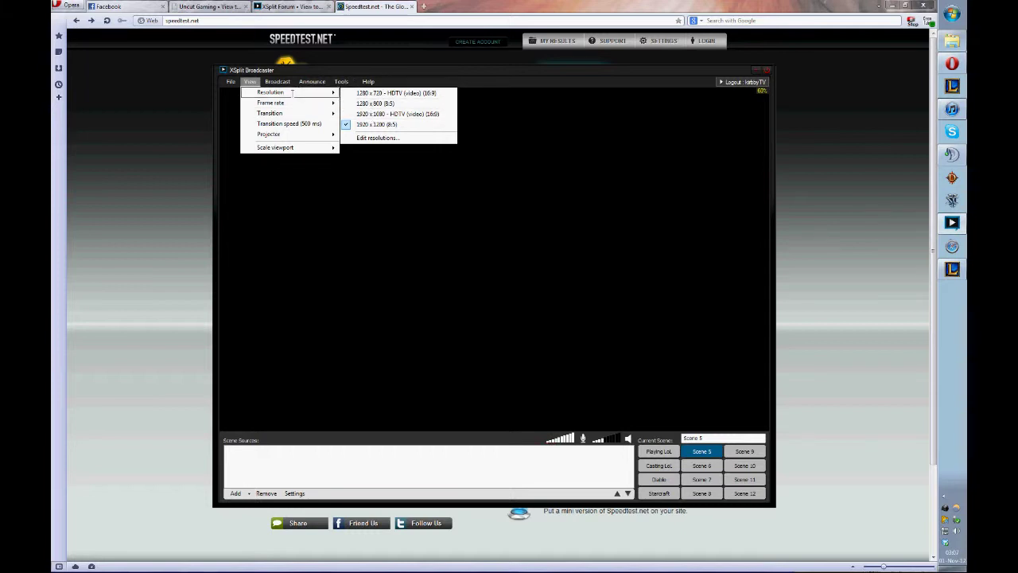
{"action": "mouse_move", "coordinate": [303, 148]}
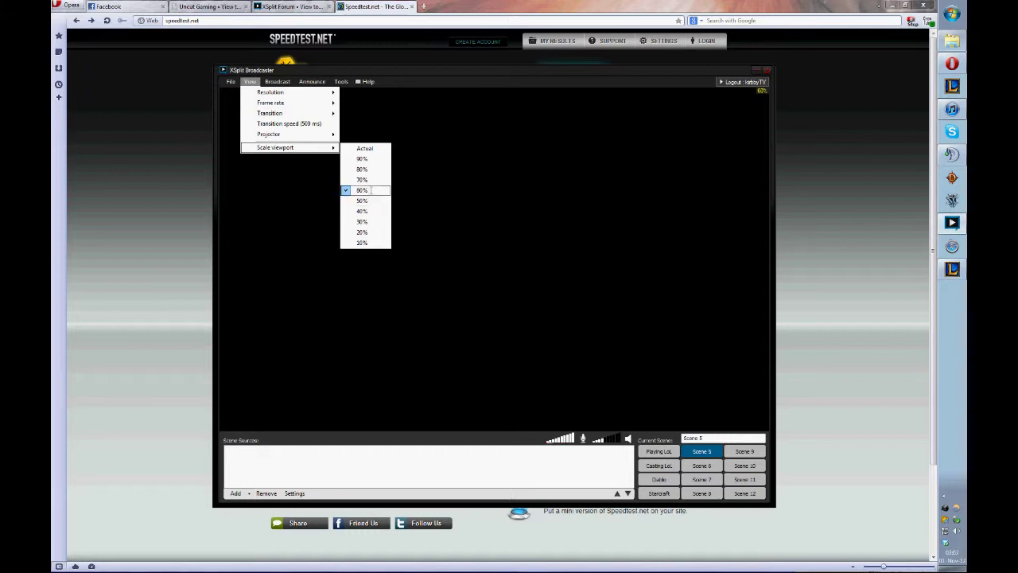
{"action": "left_click", "coordinate": [361, 180]}
{"action": "left_click", "coordinate": [204, 53]}
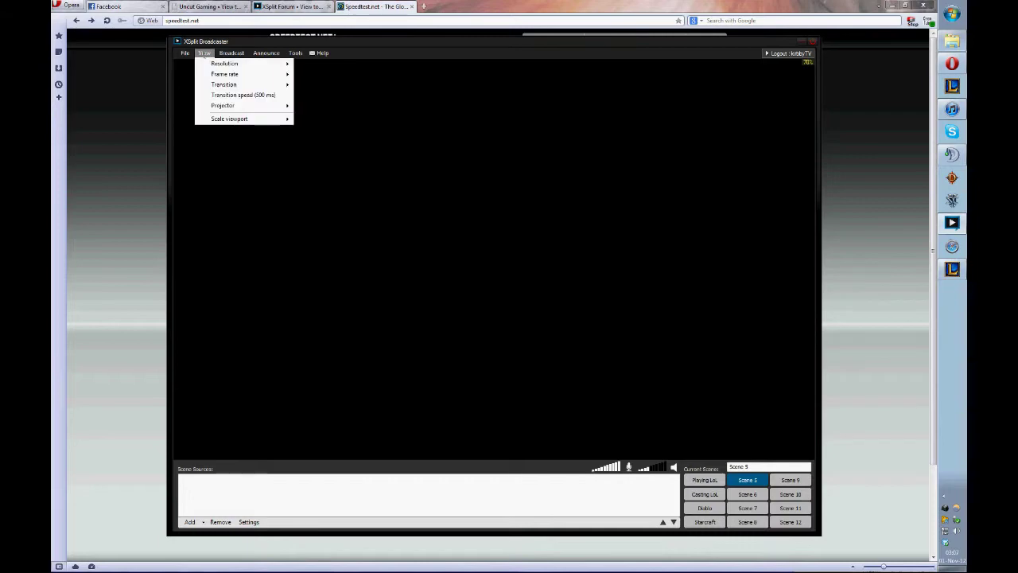
{"action": "mouse_move", "coordinate": [261, 119]}
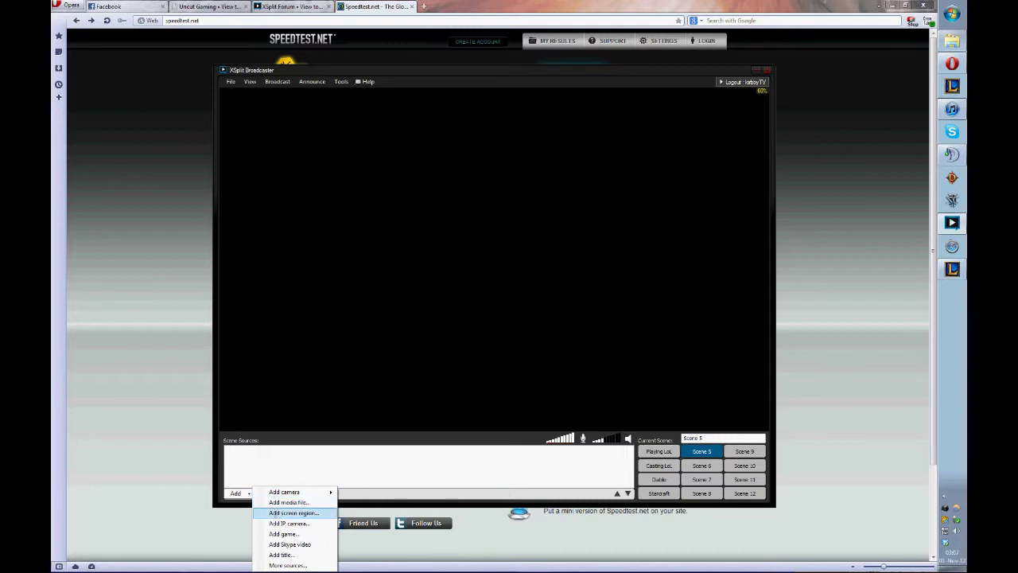
Use Add screen region... to capture the entire 1920 x 1200 screen into Scene 5
{"action": "left_click", "coordinate": [280, 513]}
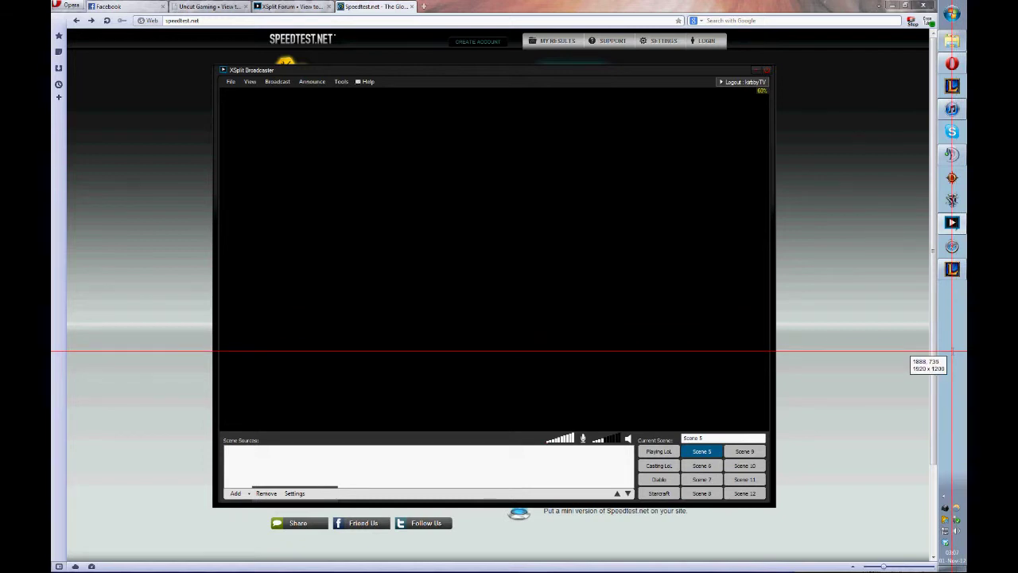
{"action": "left_click", "coordinate": [927, 348]}
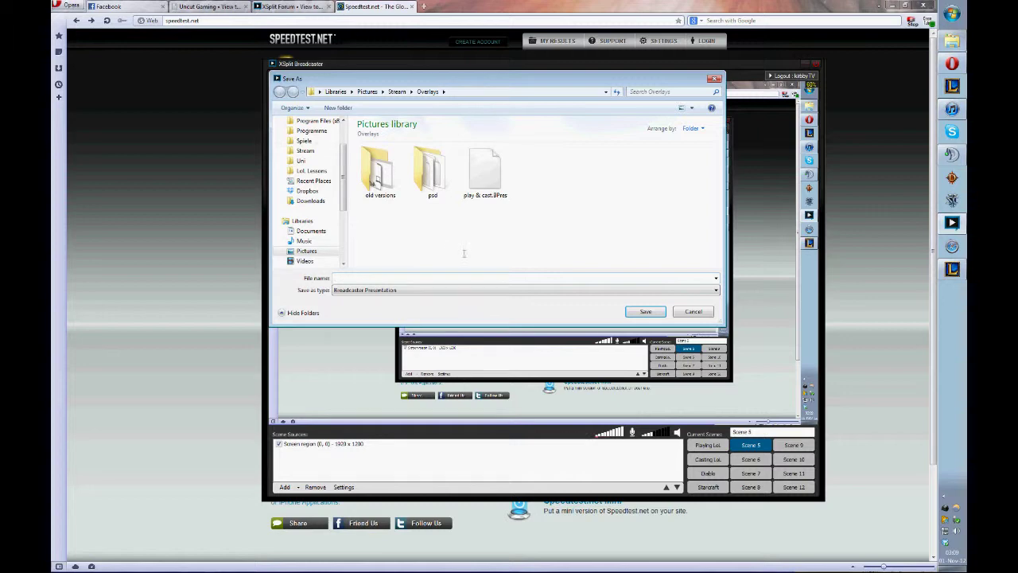
Reuse the existing file name 'play & cast.BPres' in the Overlays folder for the saved presentation
{"action": "left_click", "coordinate": [485, 171]}
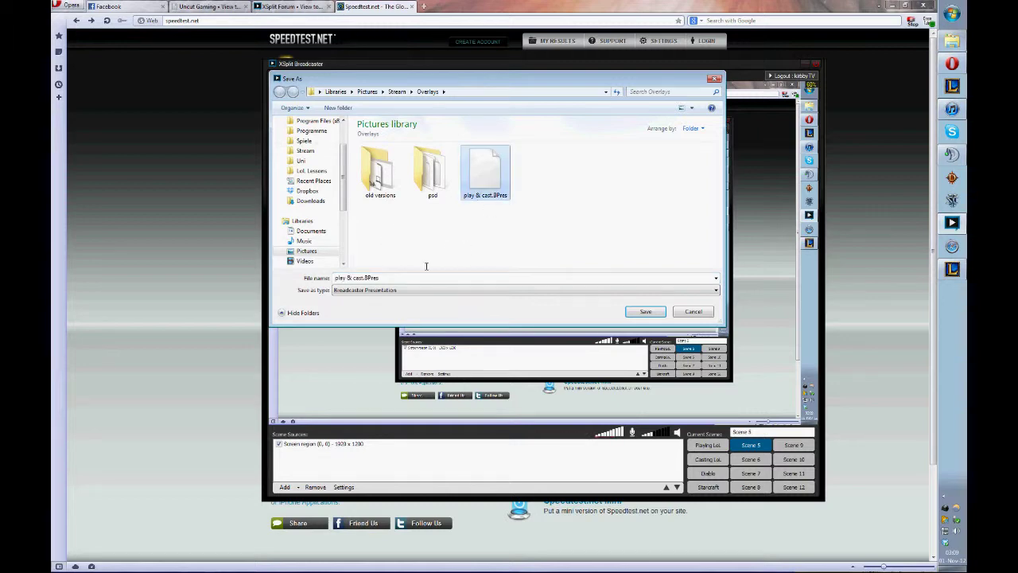